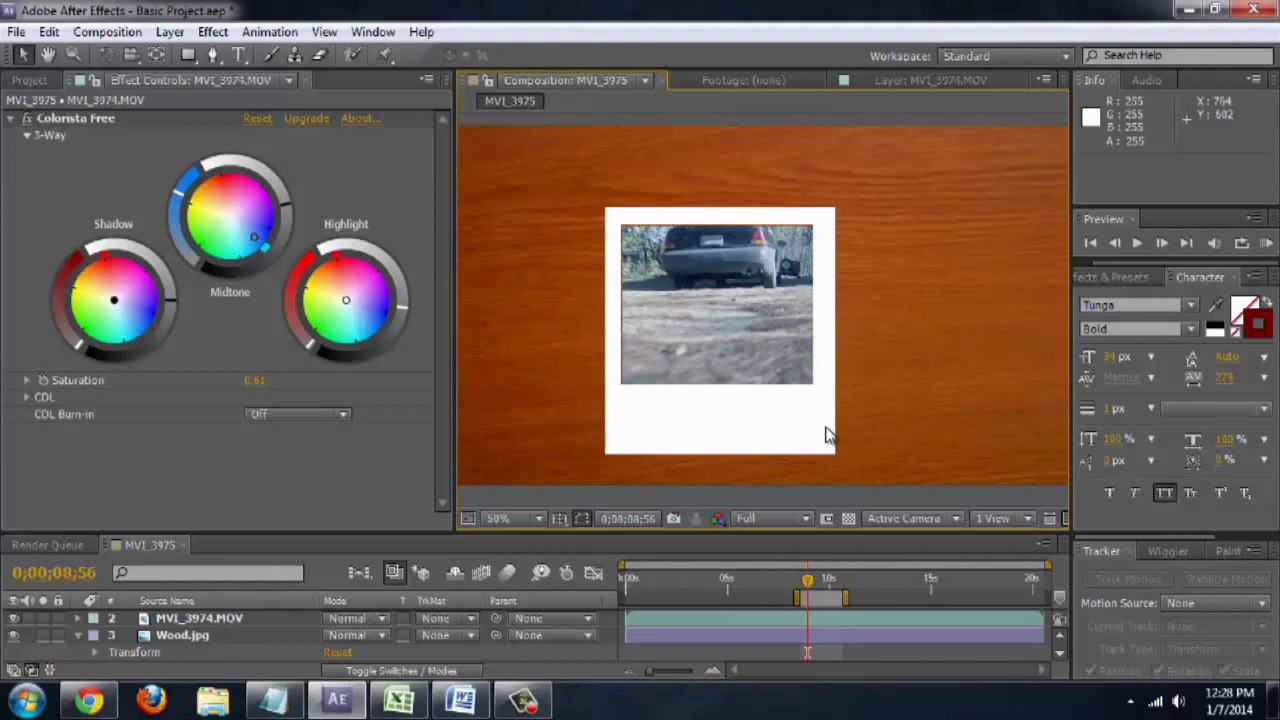
# Hide the Wood.jpg background and delete the old White Solid 2 frame layer.
pyautogui.click(13, 637)
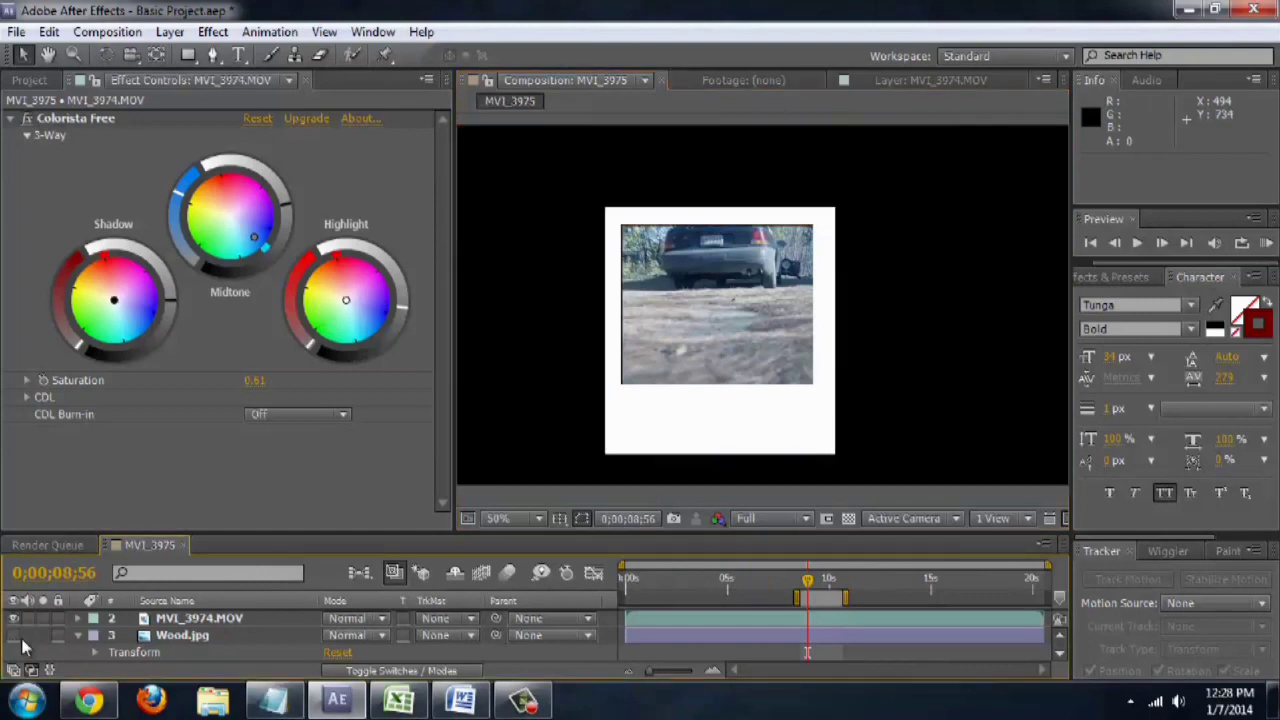
pyautogui.click(205, 620)
pyautogui.scroll(2, 186, 622)
pyautogui.click(186, 620)
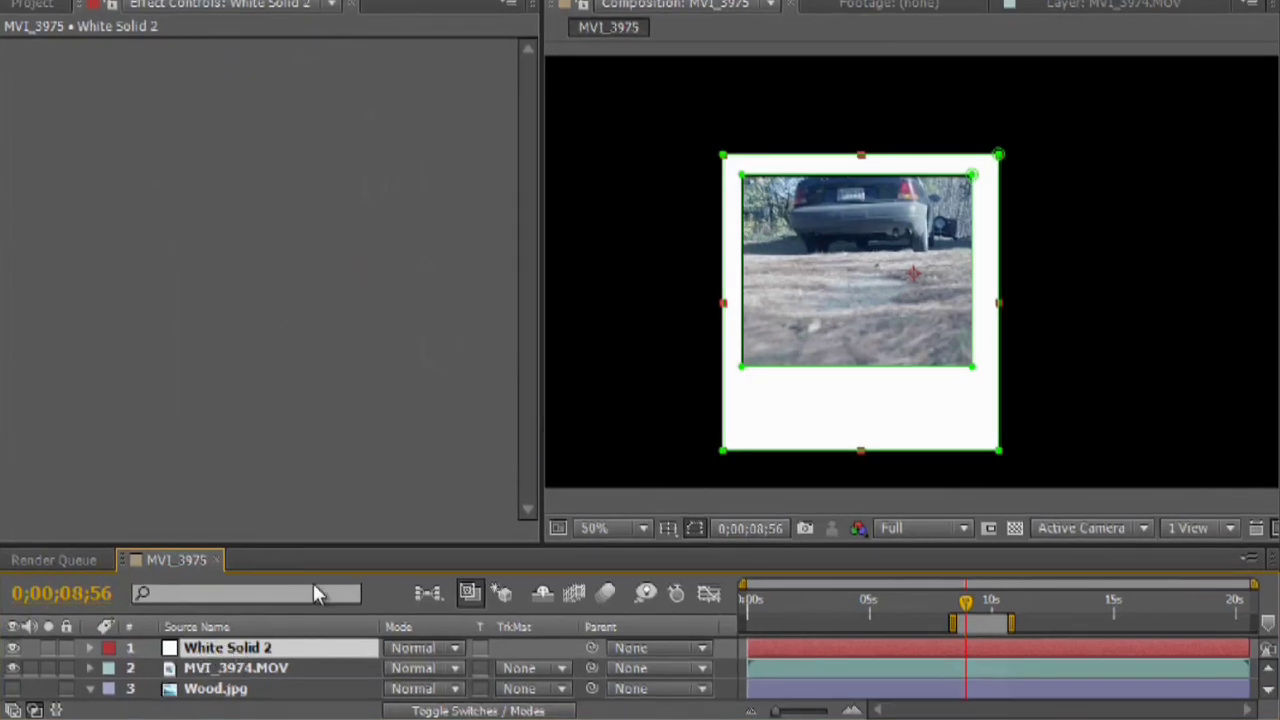
pyautogui.press('Delete')
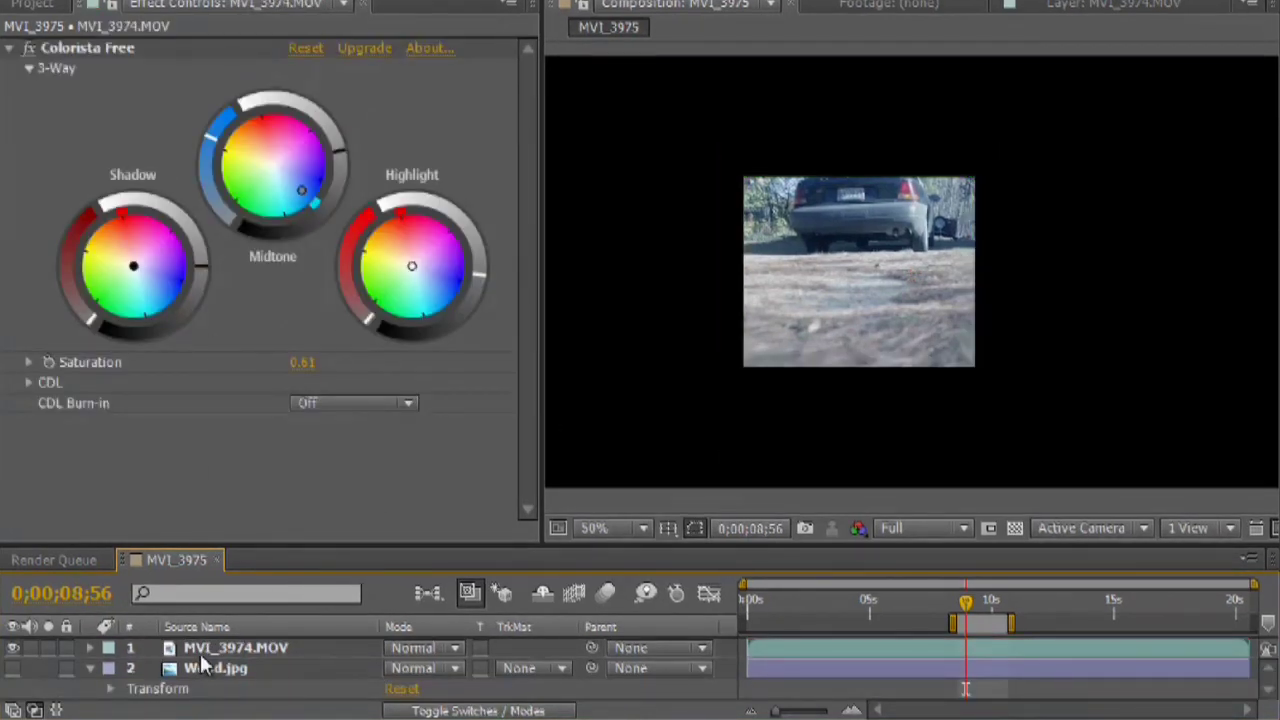
# Delete all masks from the MVI_3974.MOV car footage layer.
pyautogui.click(228, 650)
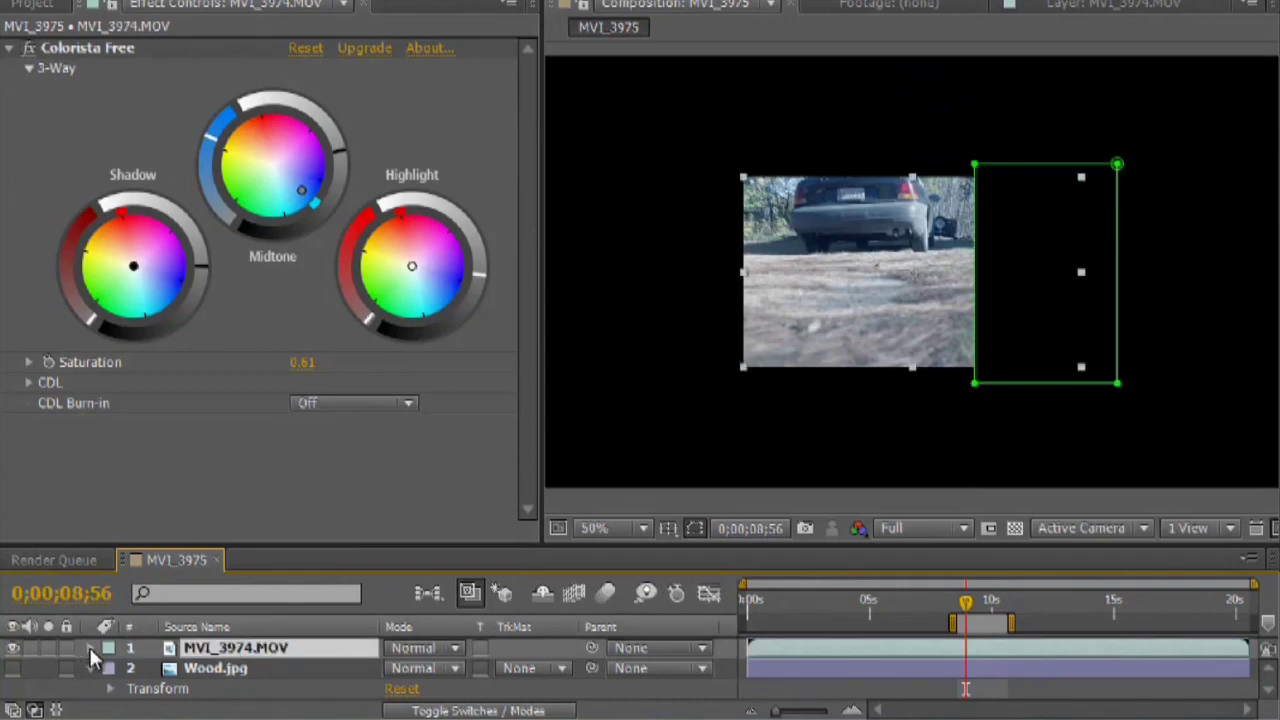
pyautogui.click(89, 649)
pyautogui.click(140, 690)
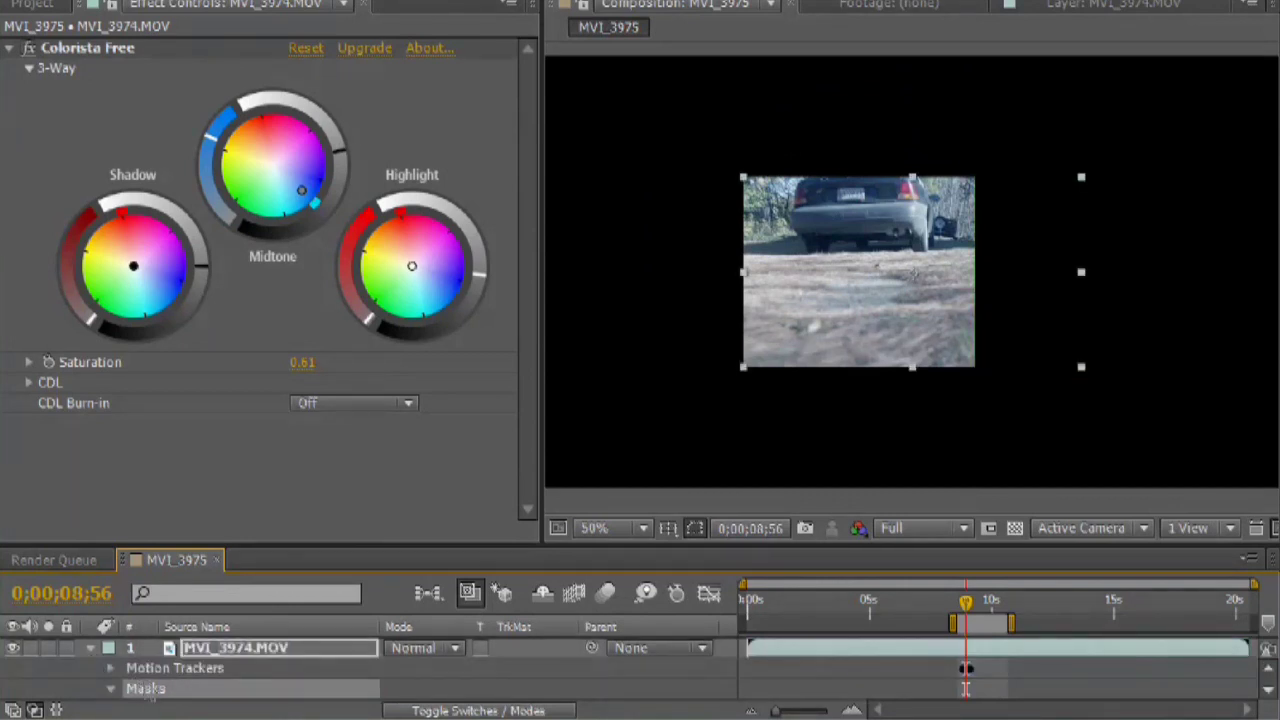
pyautogui.press('Delete')
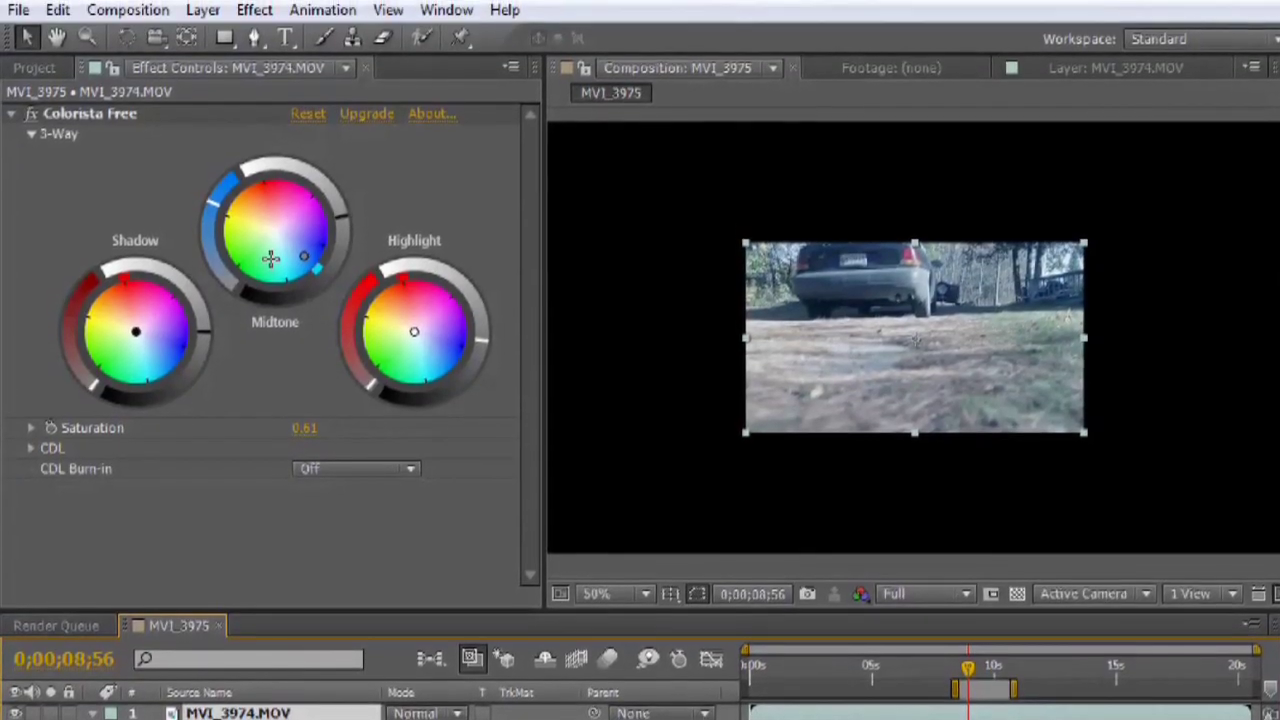
# Add a 1280×720 White Solid 3 with default settings, then hide it.
pyautogui.hotkey('ctrl', 'y')
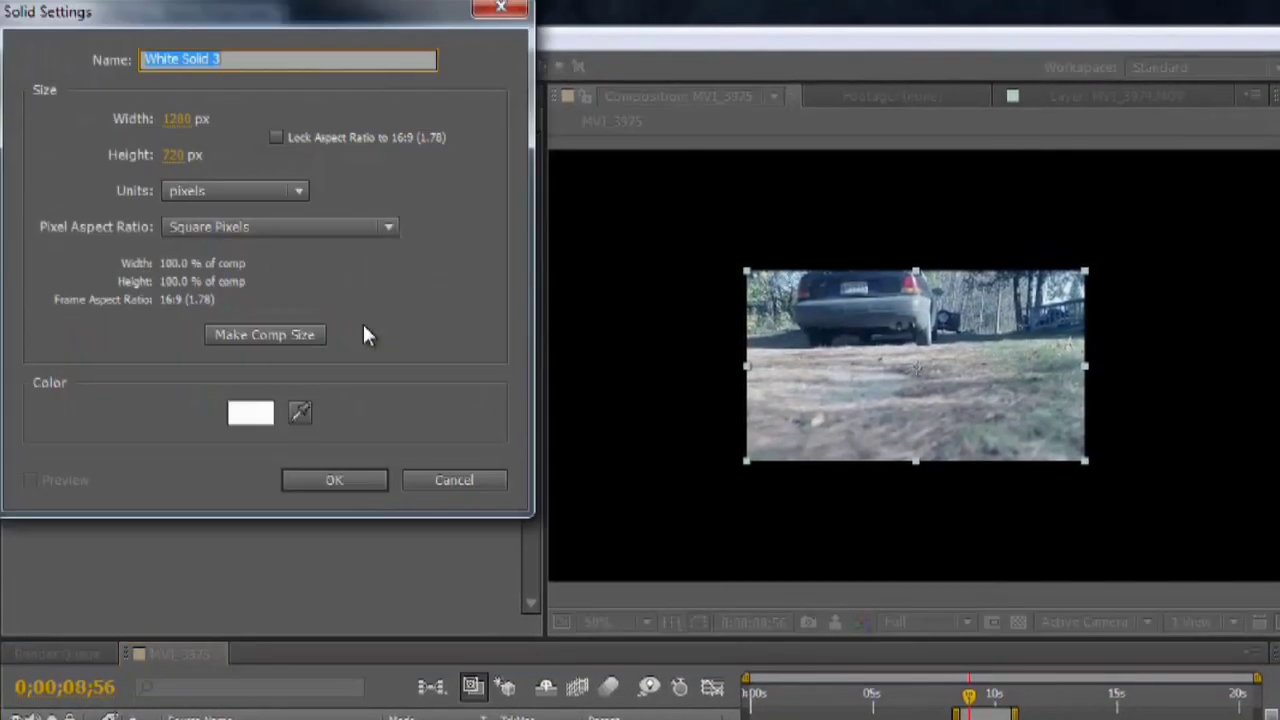
pyautogui.click(339, 482)
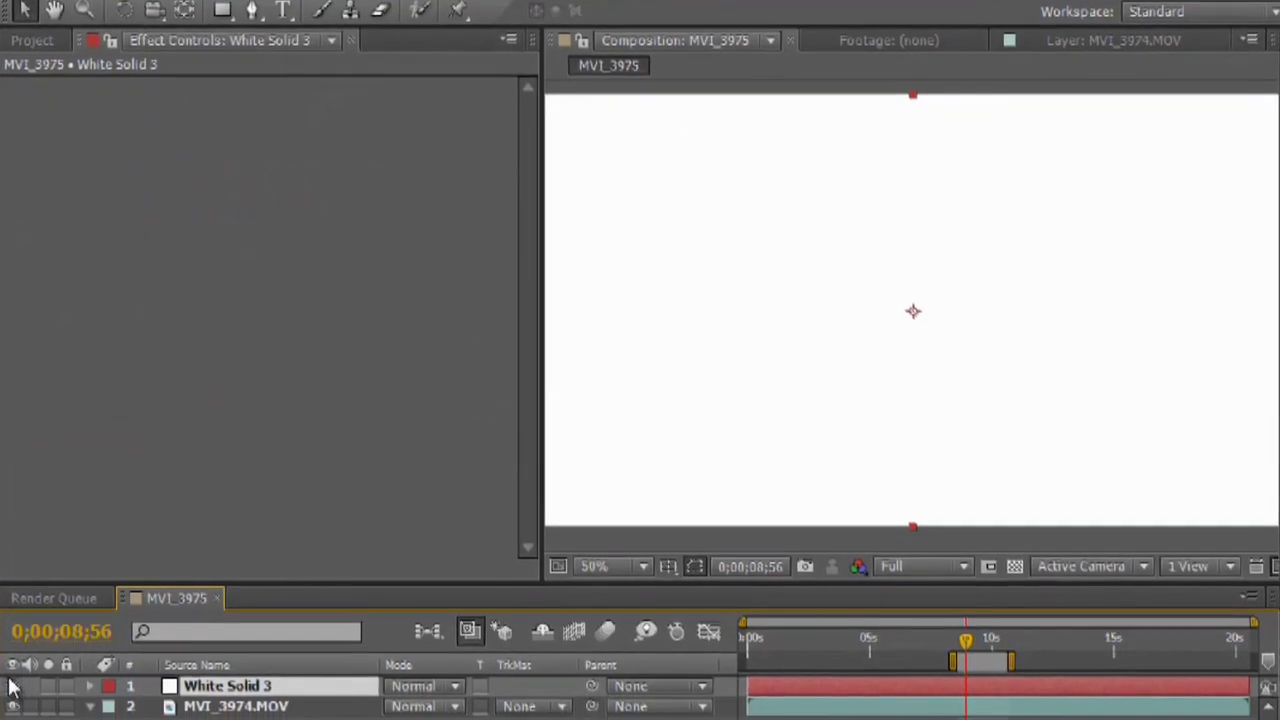
pyautogui.click(12, 689)
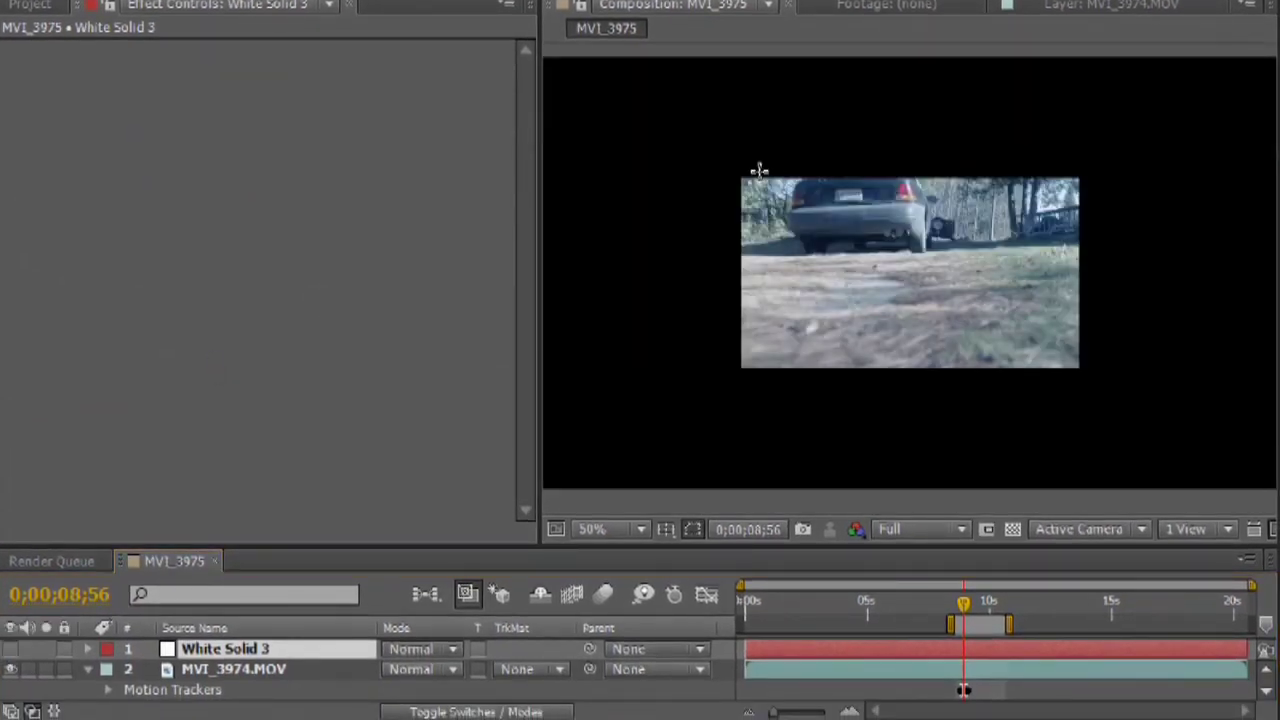
# Draw outer and inner rectangle masks on White Solid 3, setting Mask 2 to Subtract.
pyautogui.moveTo(714, 145); pyautogui.dragTo(977, 472)
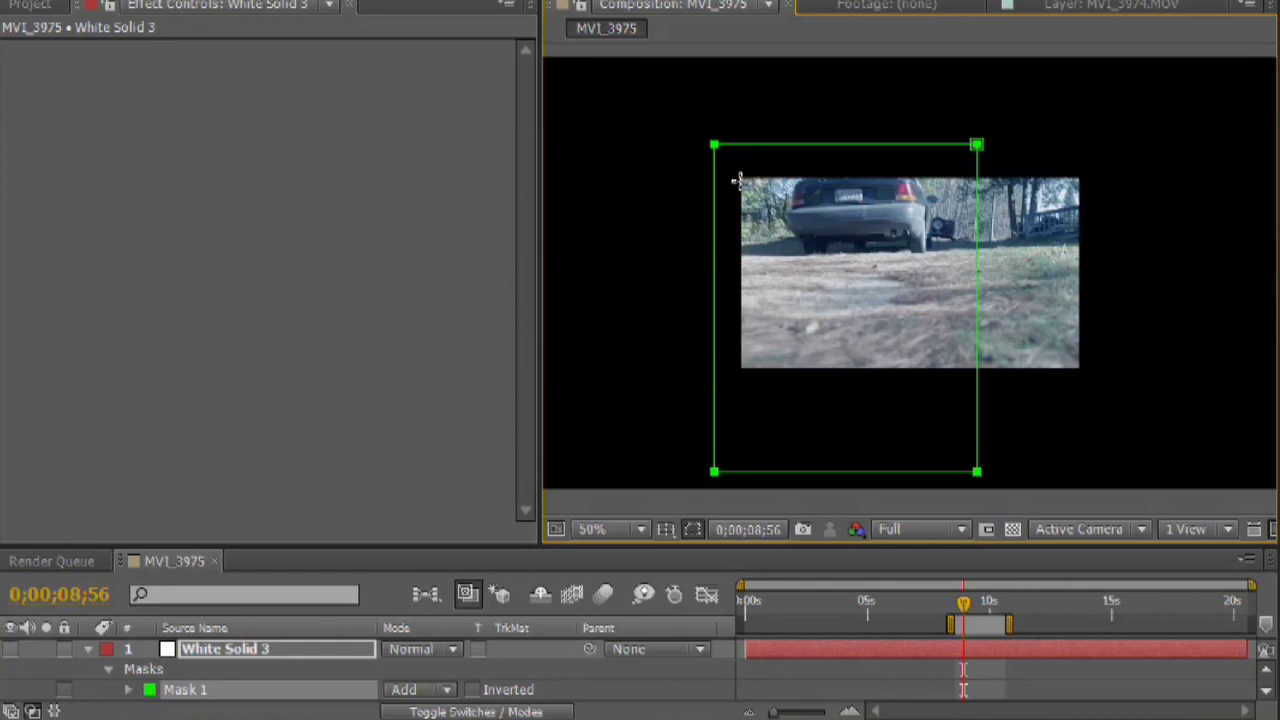
pyautogui.moveTo(740, 176); pyautogui.dragTo(952, 368)
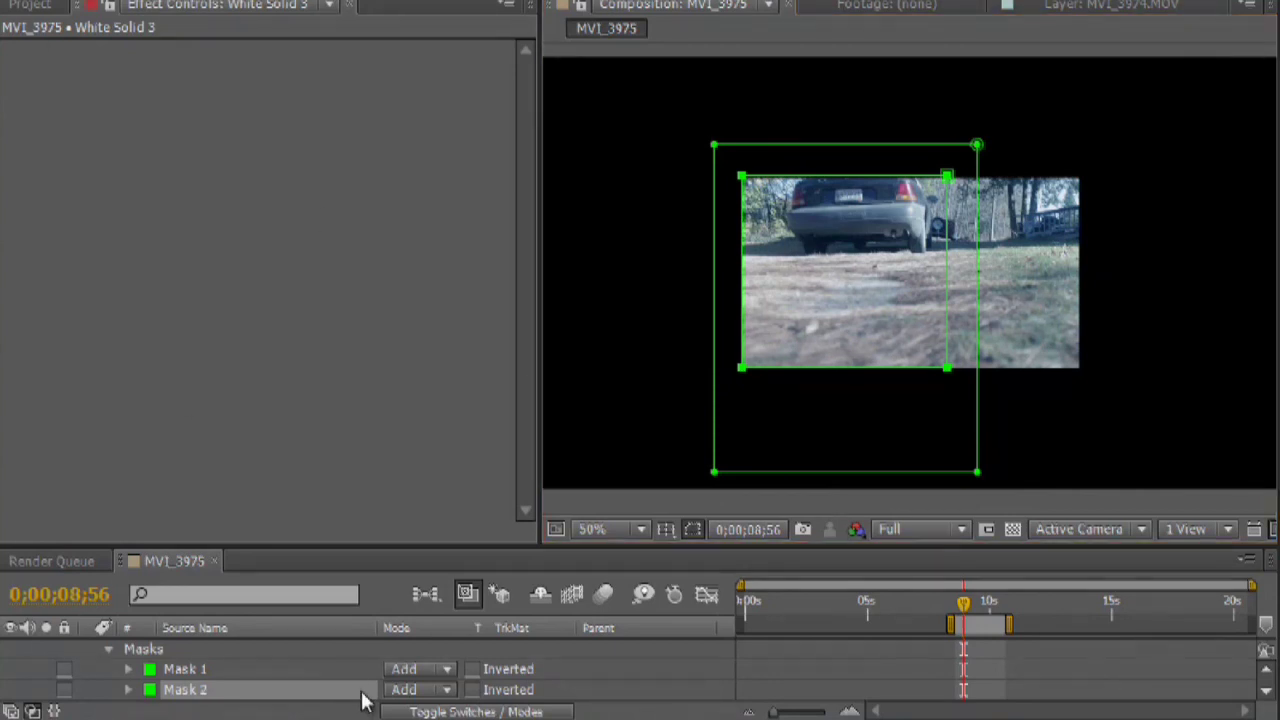
pyautogui.click(435, 692)
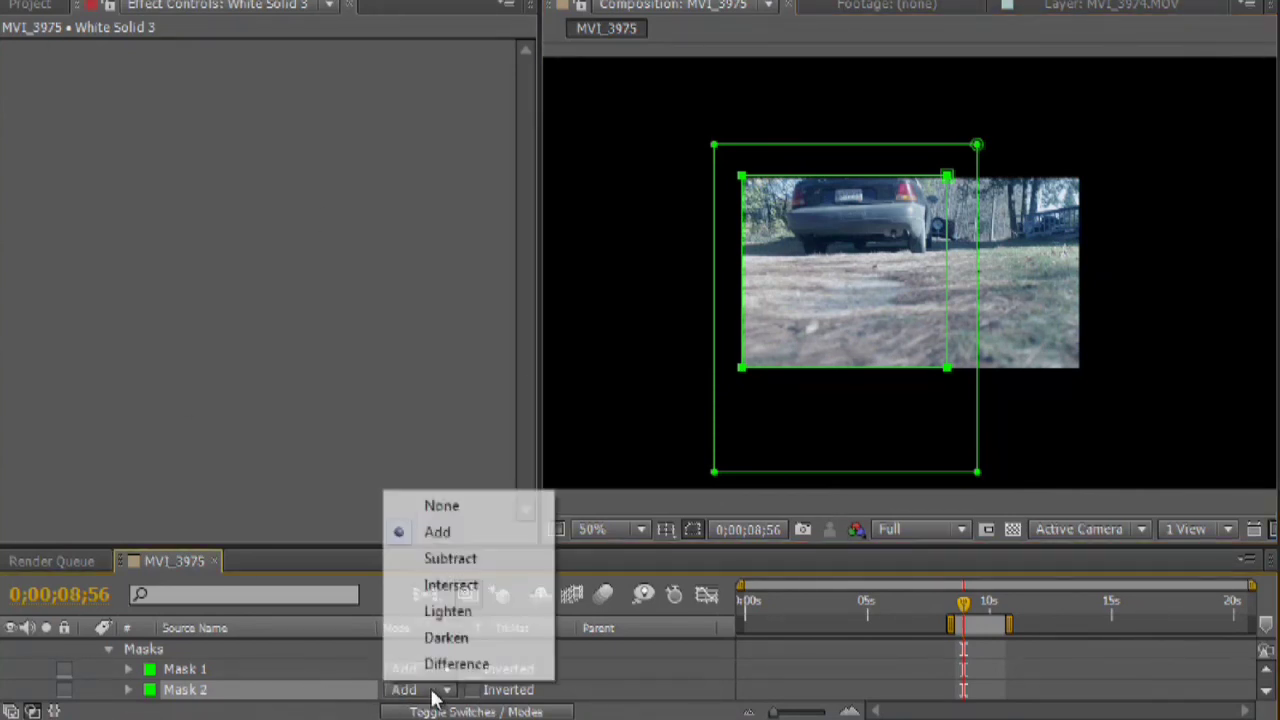
pyautogui.click(450, 560)
pyautogui.scroll(1, 103, 686)
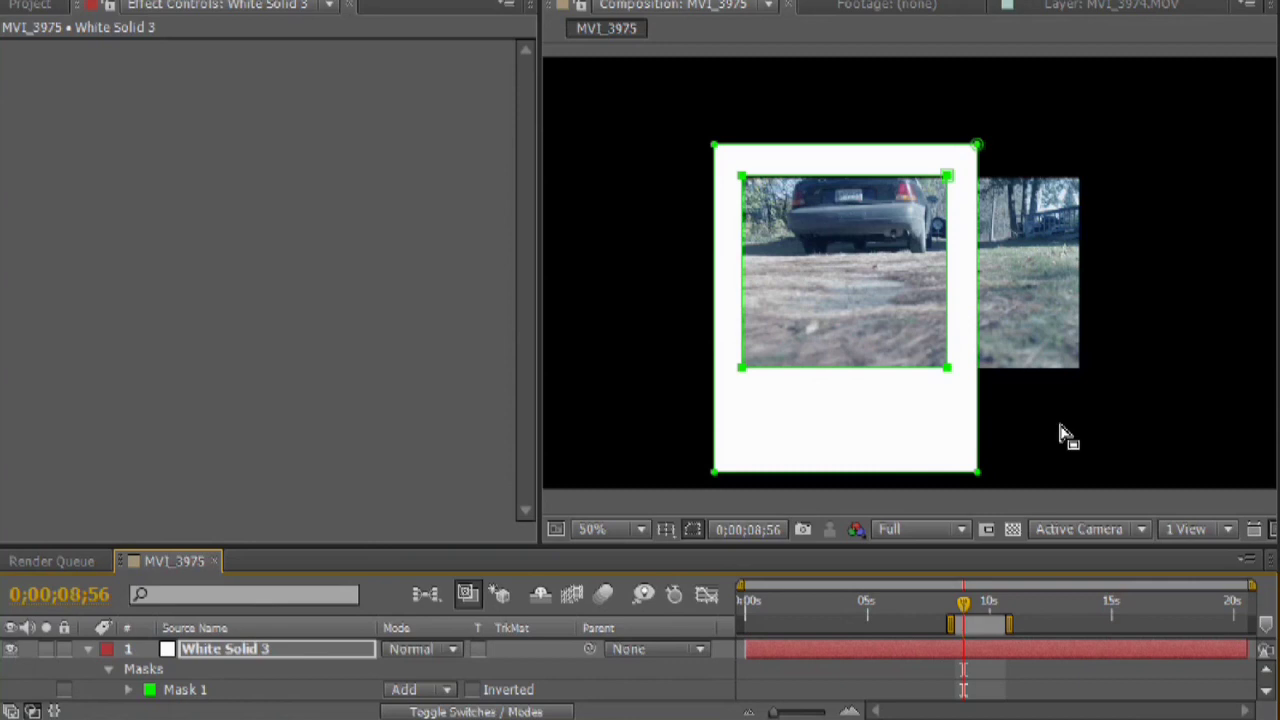
# Nudge the window mask's top edge down slightly on White Solid 3.
pyautogui.click(828, 180)
pyautogui.moveTo(828, 180); pyautogui.dragTo(828, 185)
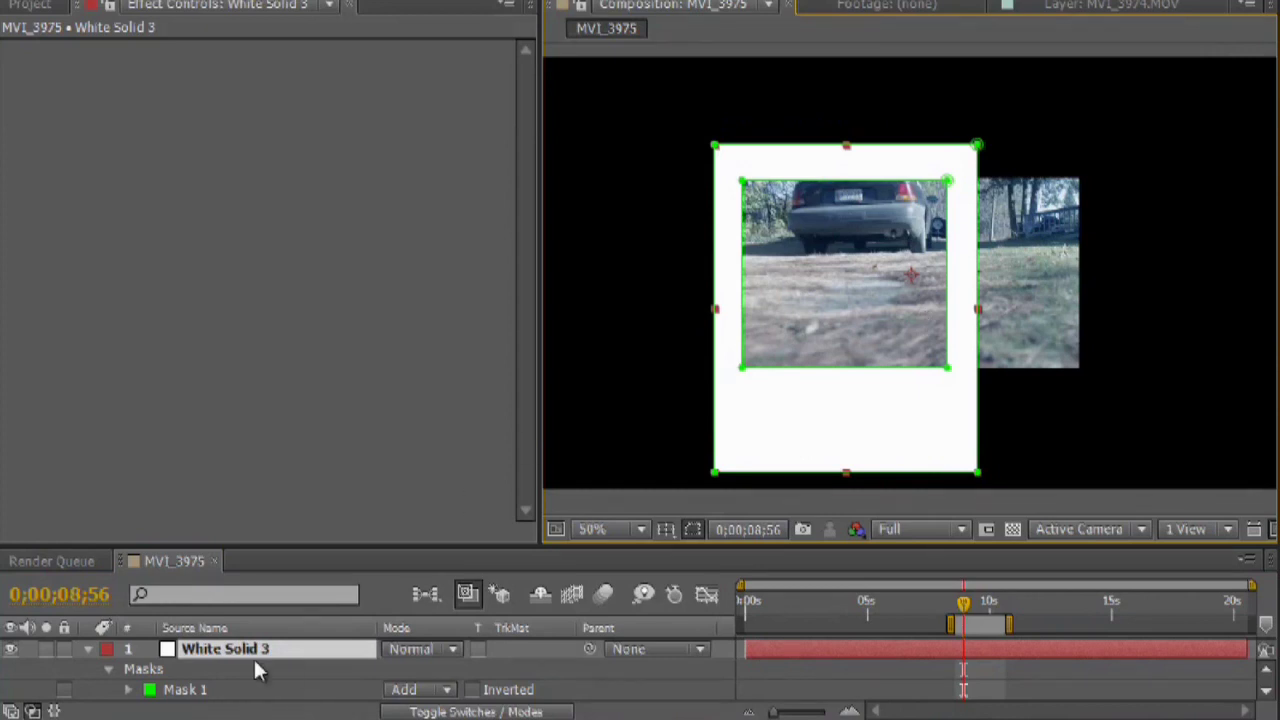
pyautogui.scroll(-5, 268, 645)
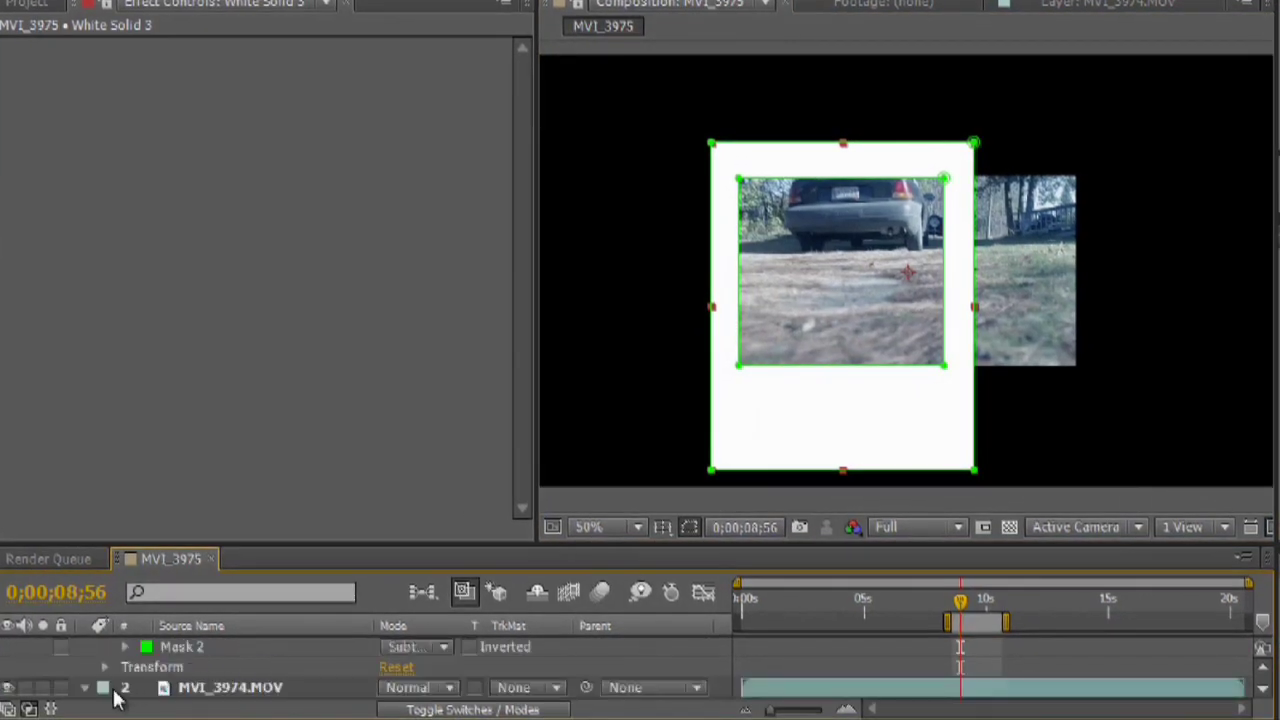
# Mask the right part of MVI_3974.MOV beside the frame and set that mask to Subtract.
pyautogui.click(222, 690)
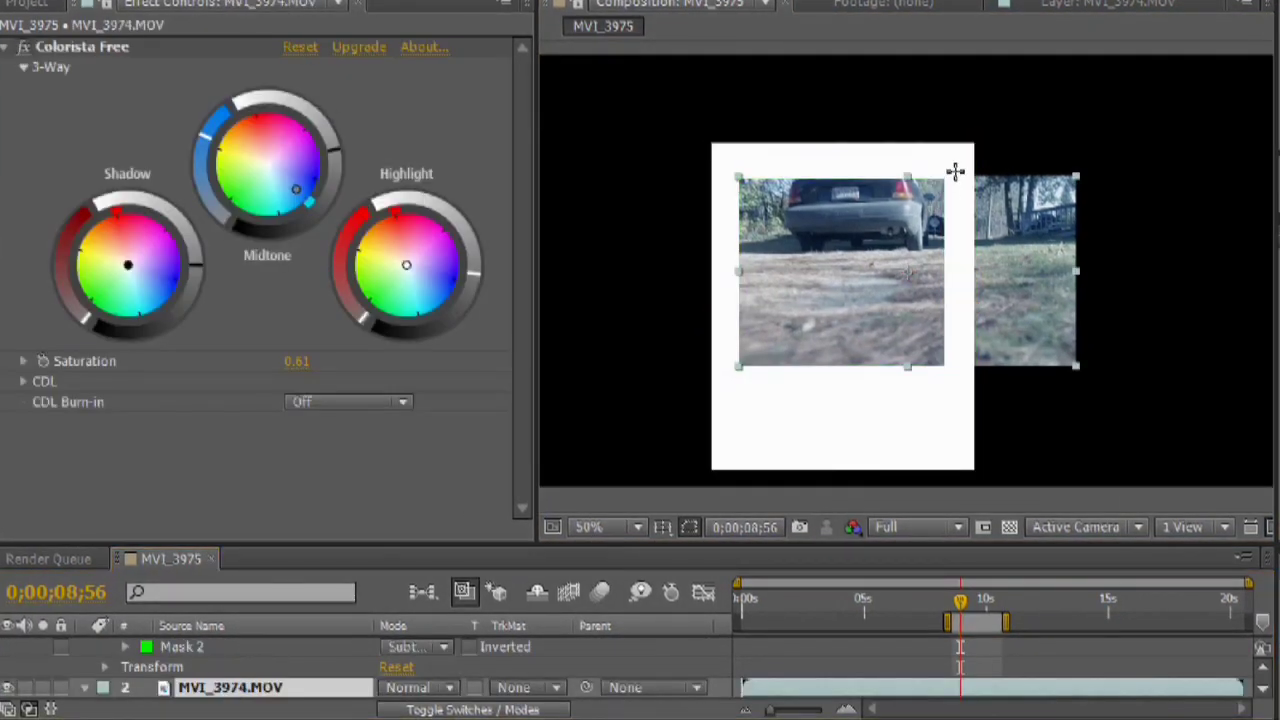
pyautogui.moveTo(954, 165); pyautogui.dragTo(1102, 389)
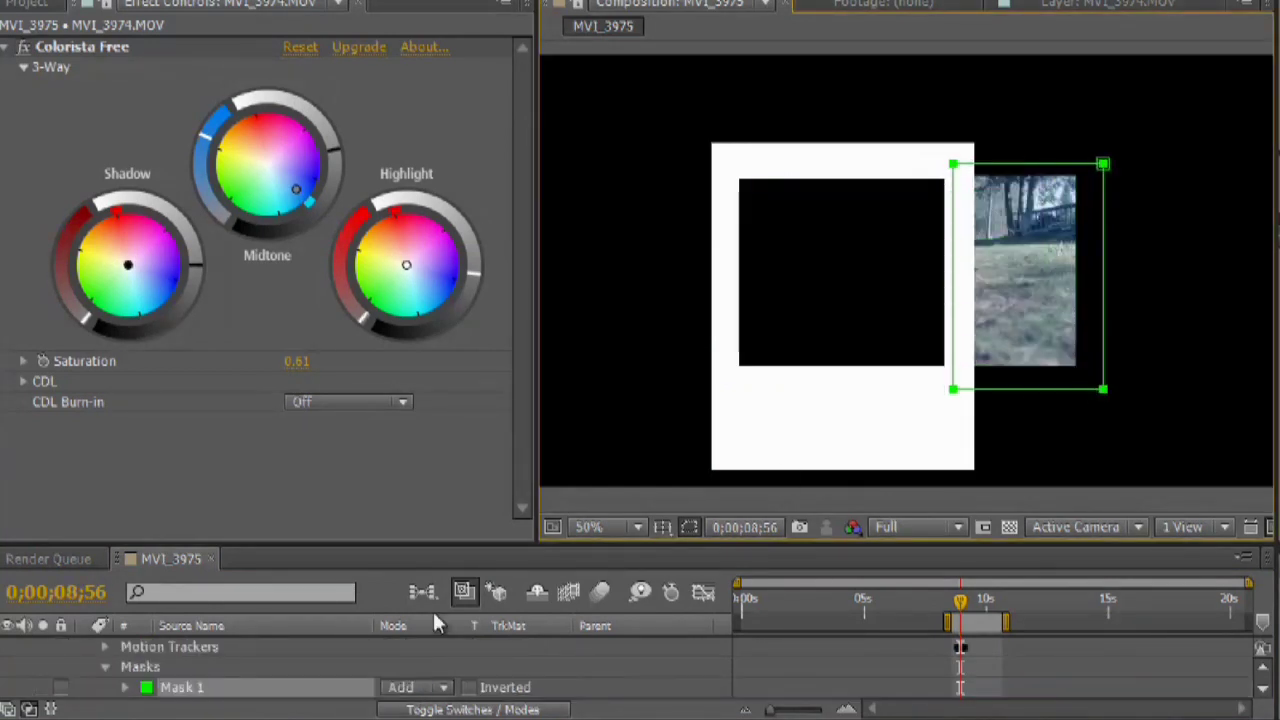
pyautogui.click(425, 690)
pyautogui.click(478, 557)
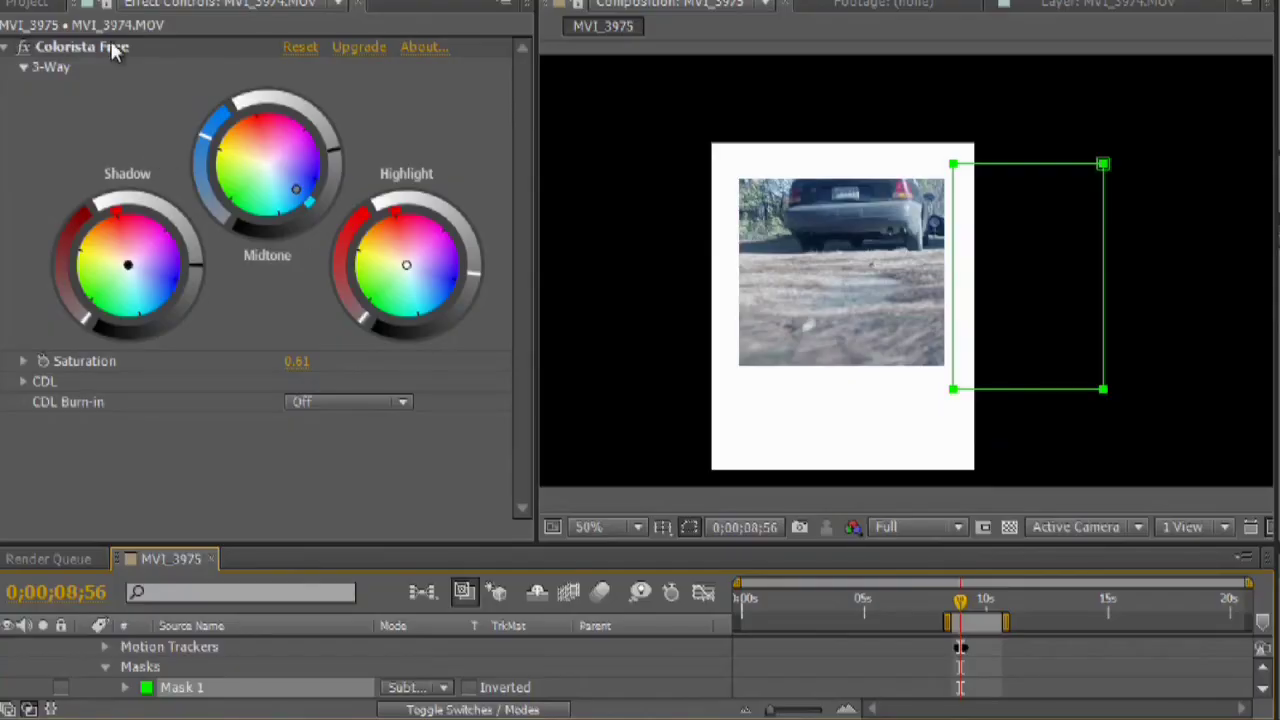
pyautogui.click(99, 49)
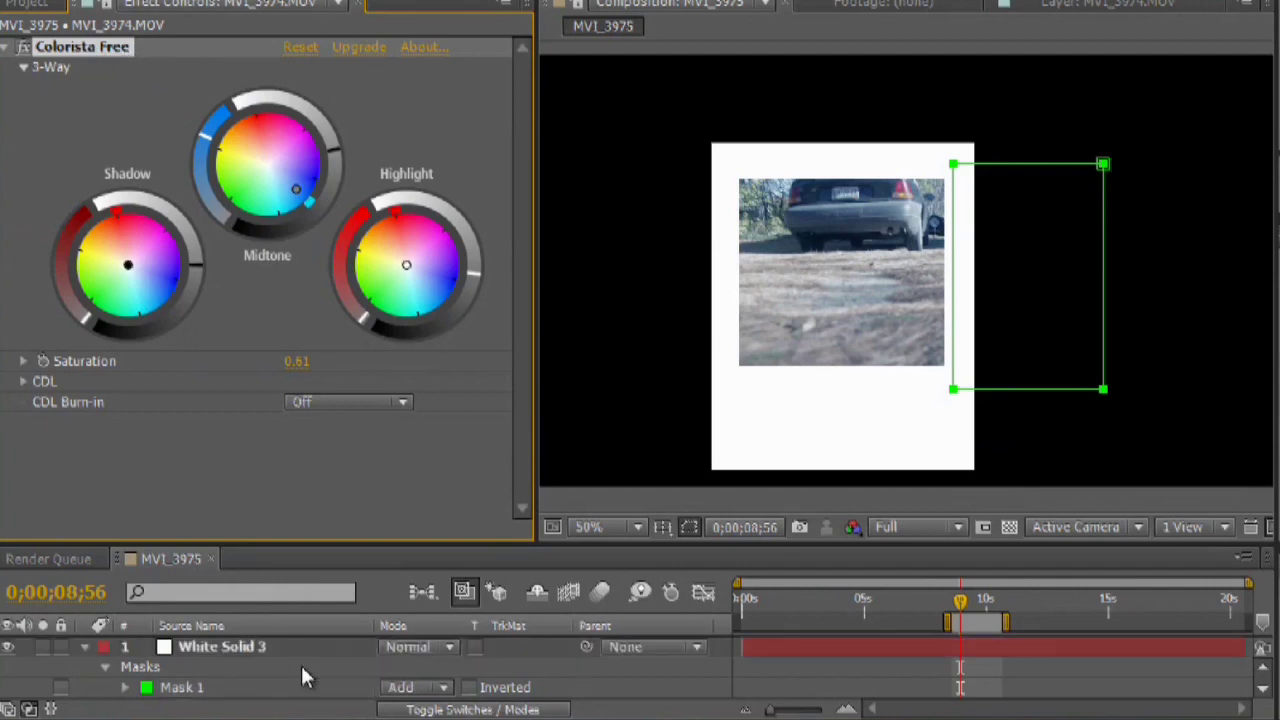
# Delete the Colorista Free effect from the car footage's Effect Controls.
pyautogui.scroll(2, 887, 308)
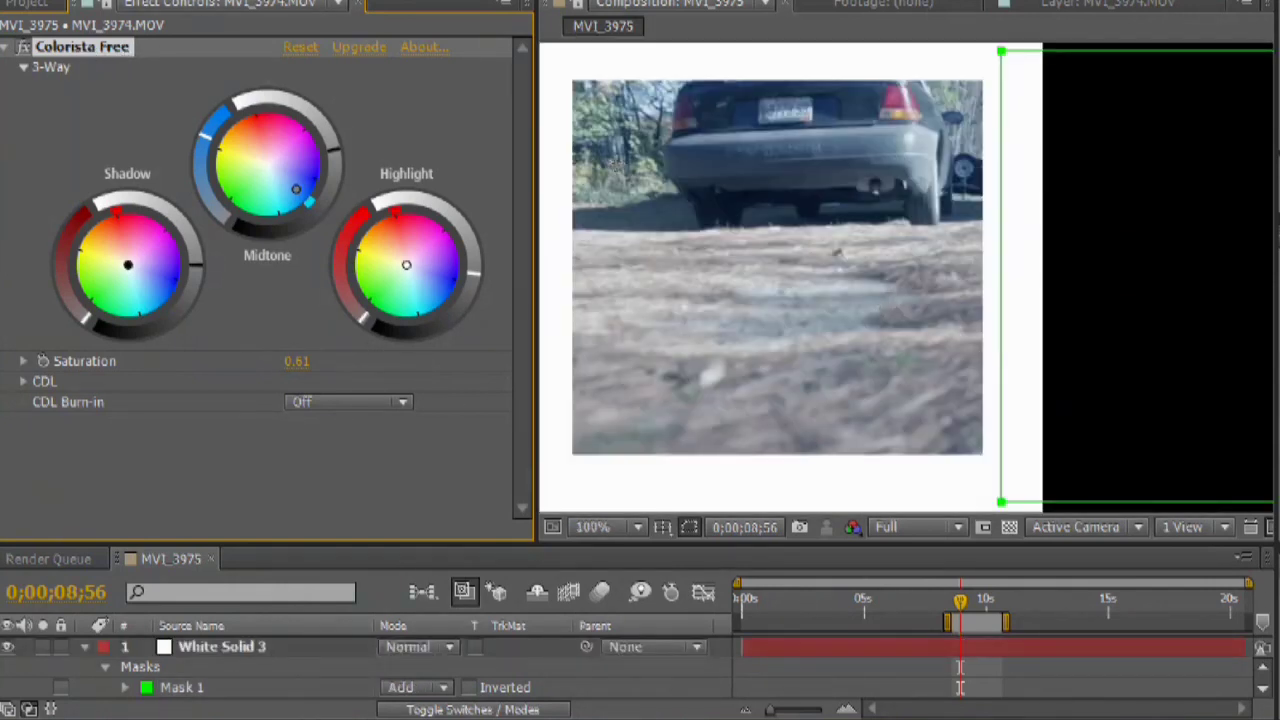
pyautogui.click(103, 50)
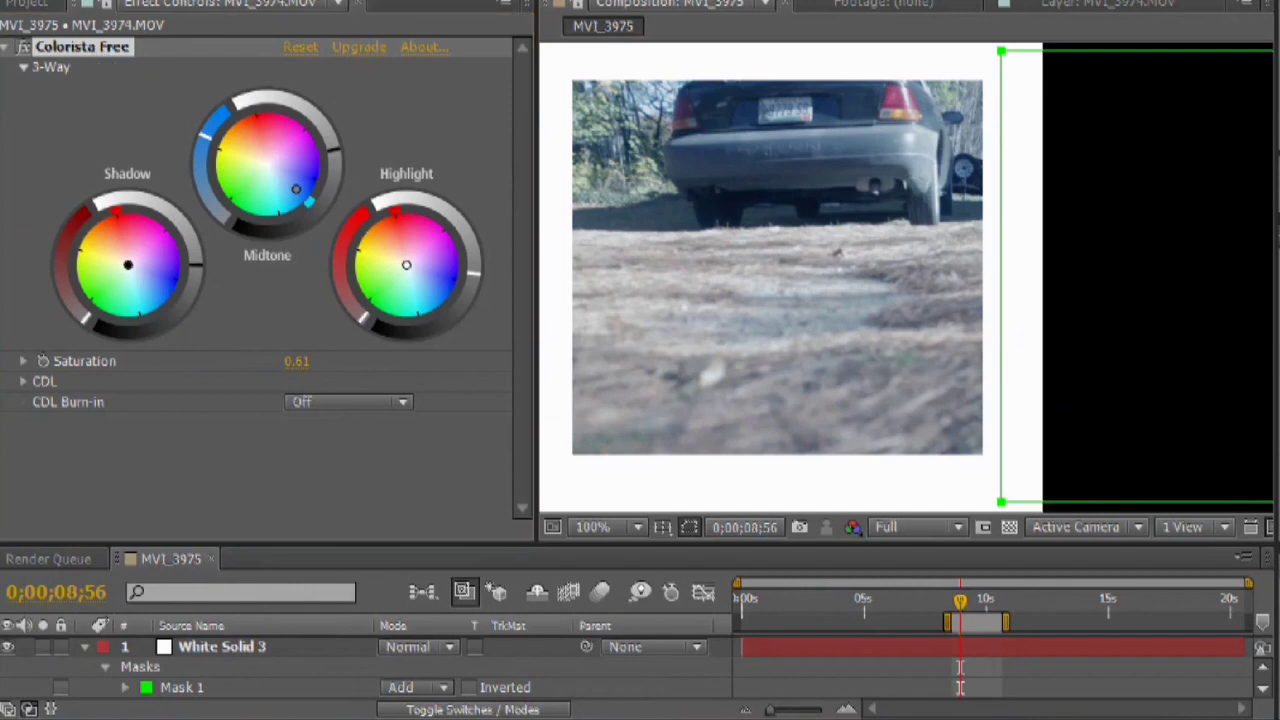
pyautogui.press('Delete')
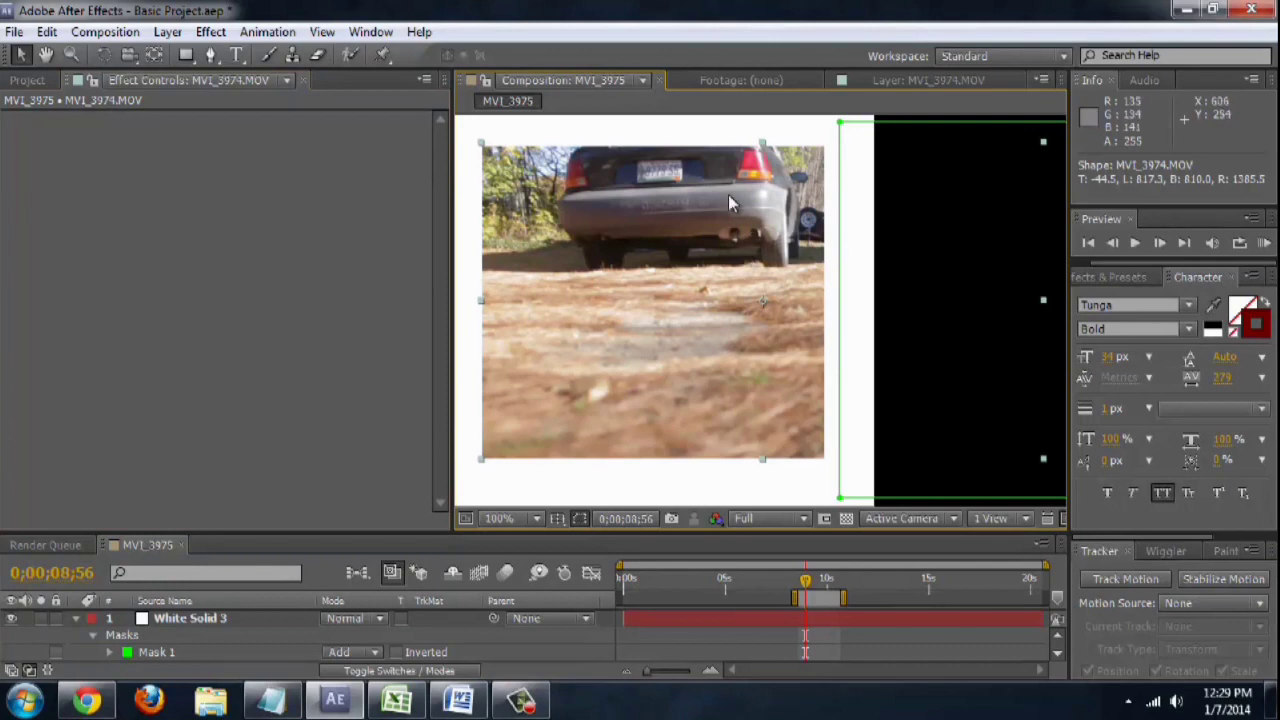
pyautogui.click(210, 32)
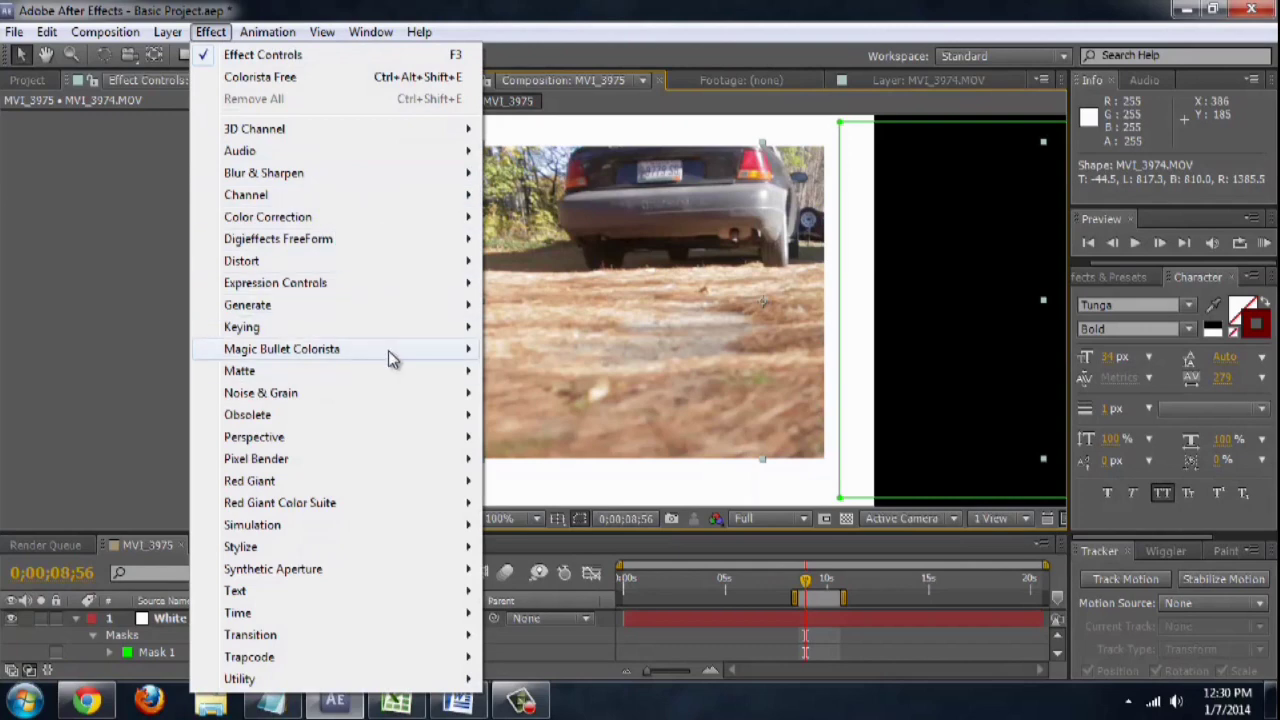
# Reapply Colorista Free, push midtones toward blue and tweak highlight and midtone brightness.
pyautogui.moveTo(461, 361)
pyautogui.click(549, 351)
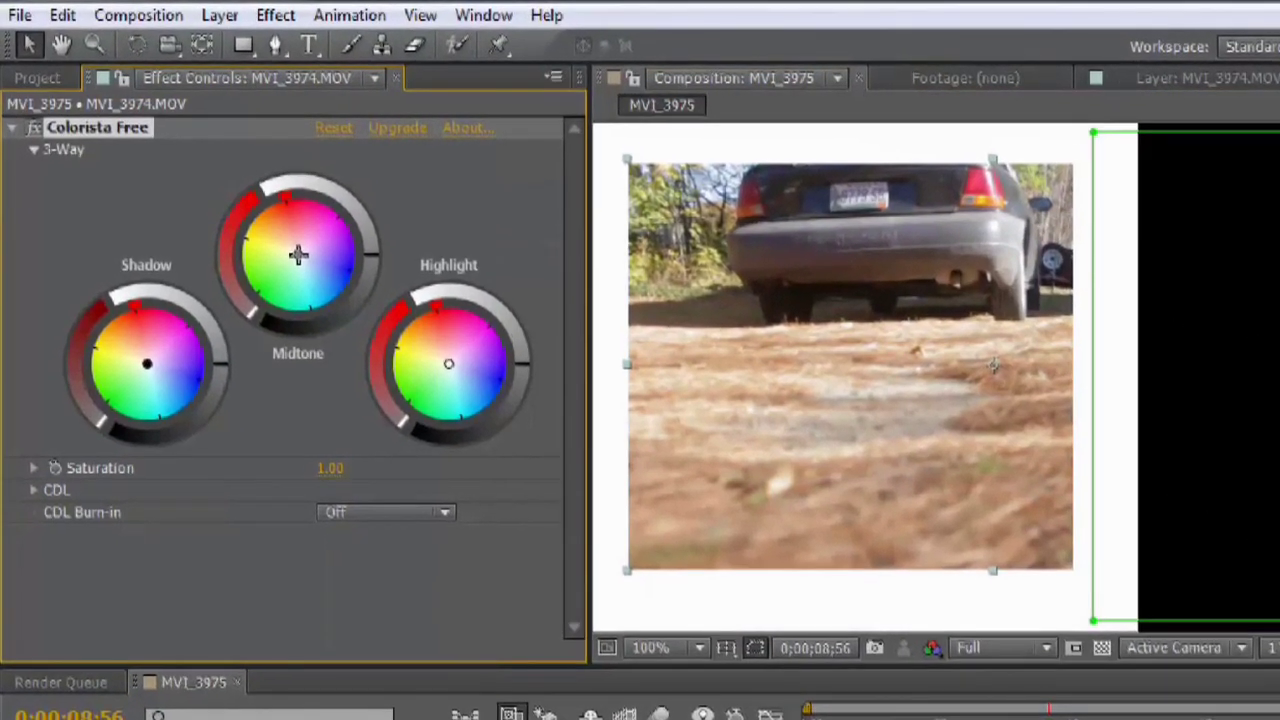
pyautogui.moveTo(299, 257); pyautogui.dragTo(330, 297)
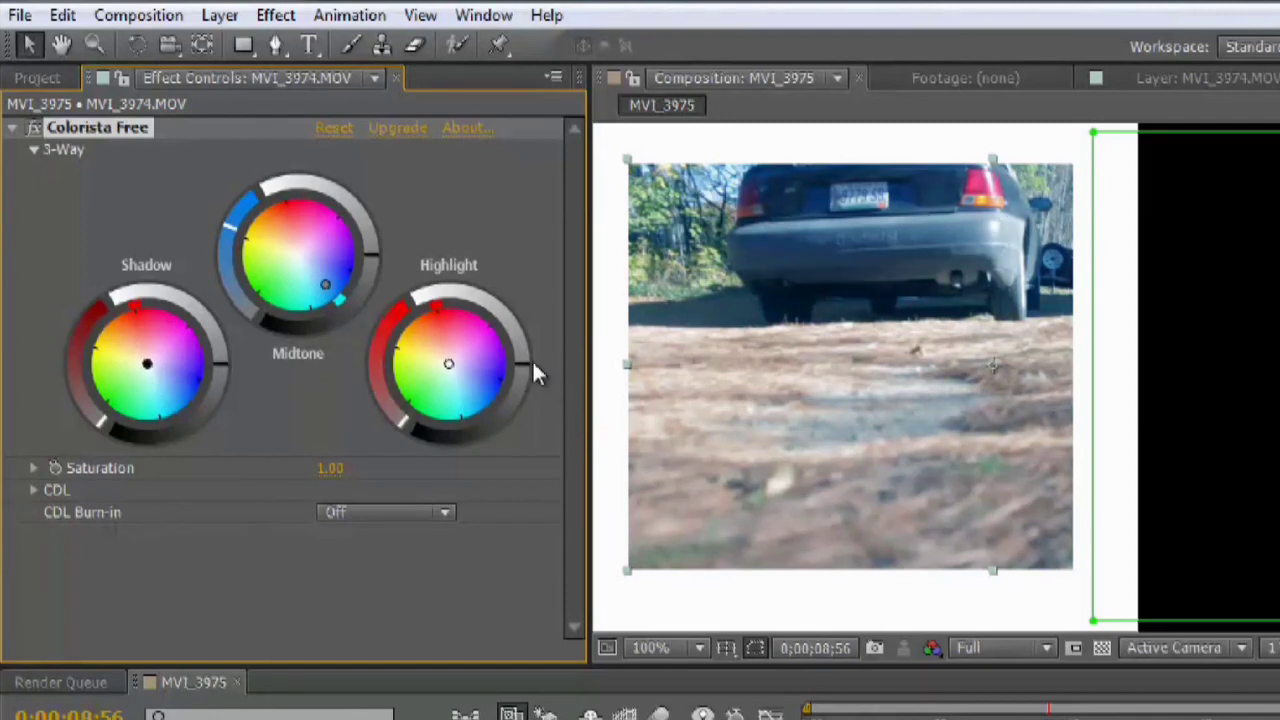
pyautogui.moveTo(521, 362); pyautogui.dragTo(522, 372)
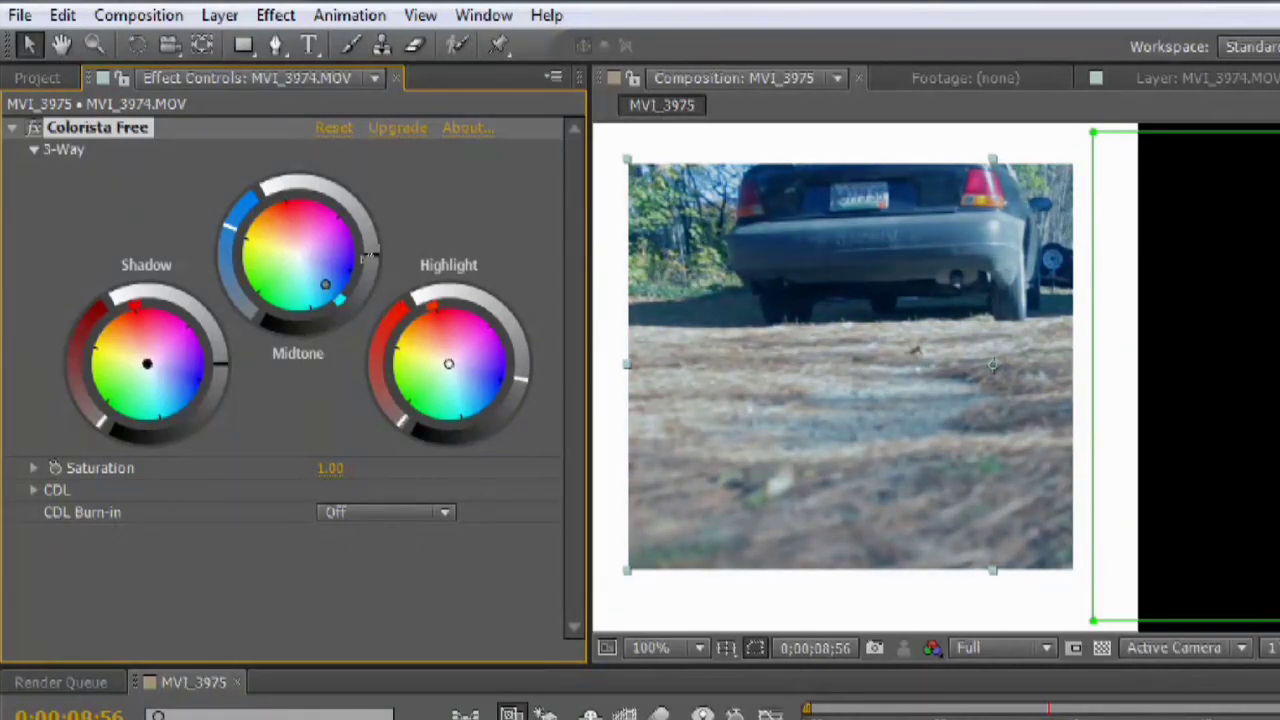
pyautogui.moveTo(378, 243); pyautogui.dragTo(378, 242)
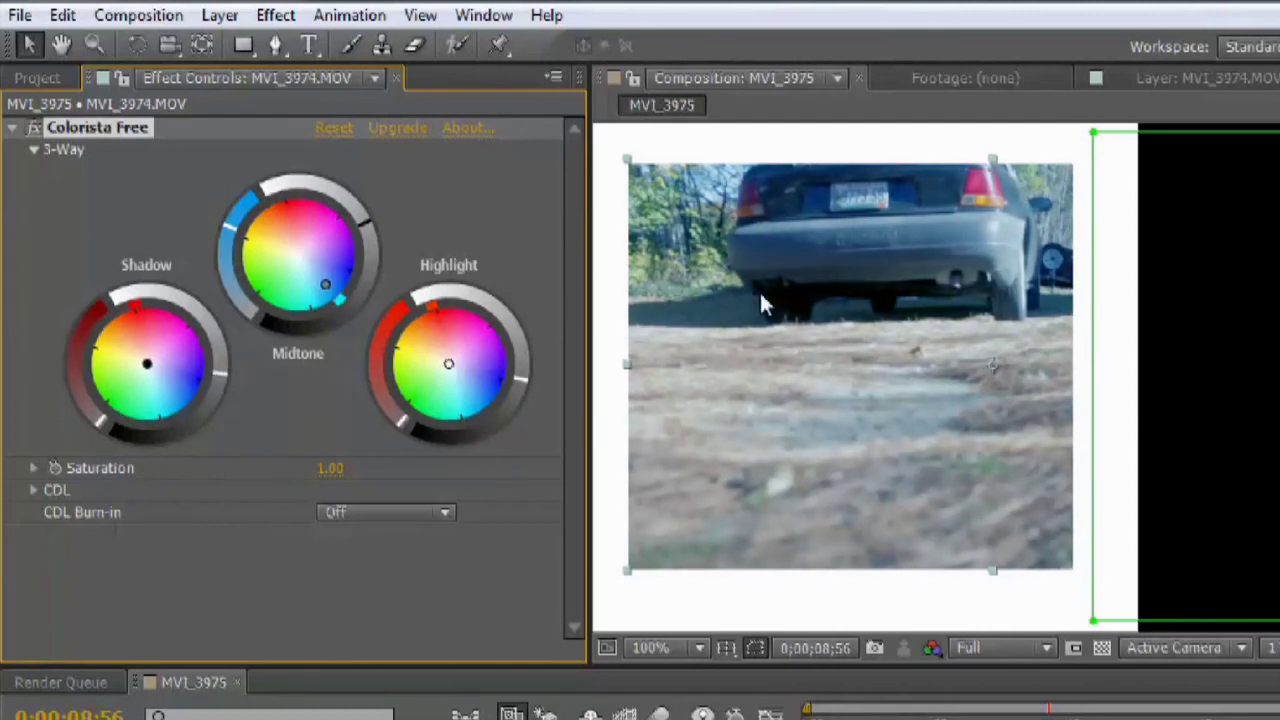
# Lower Colorista Saturation to about 0.65 and toggle the effect off and on to compare.
pyautogui.moveTo(318, 474); pyautogui.dragTo(172, 498)
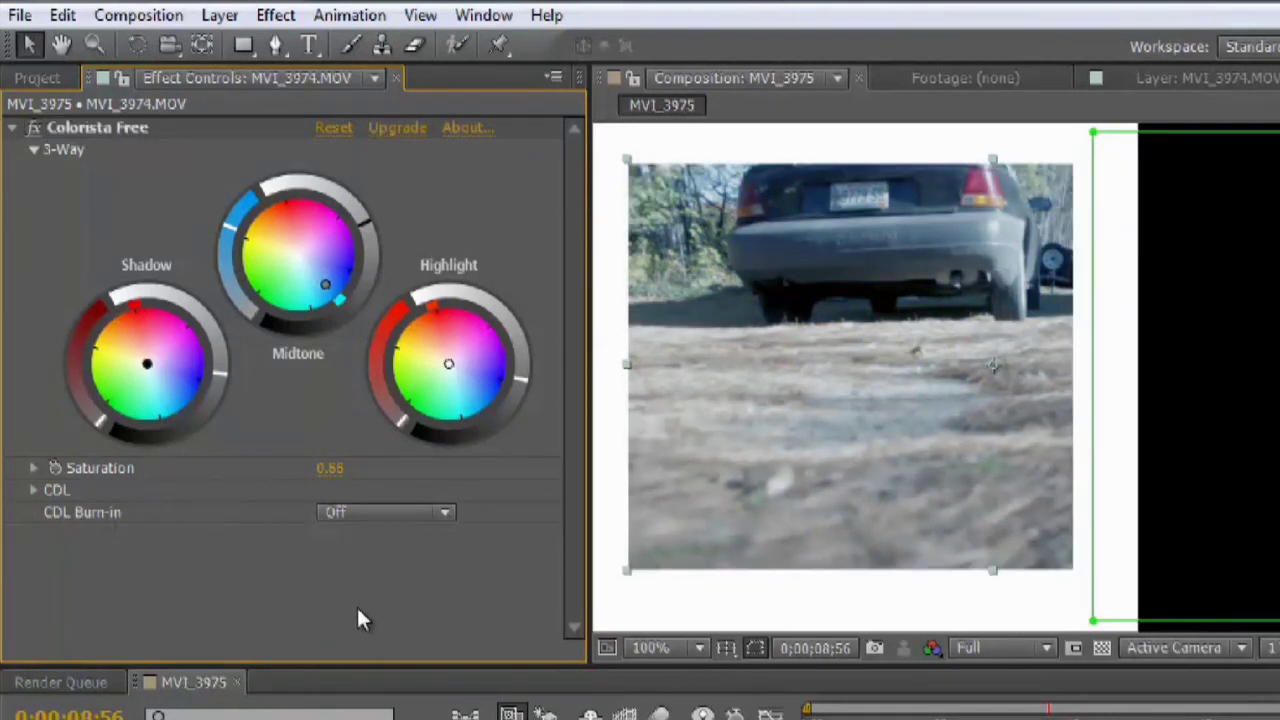
pyautogui.click(31, 128)
pyautogui.click(31, 128)
pyautogui.press('\\')
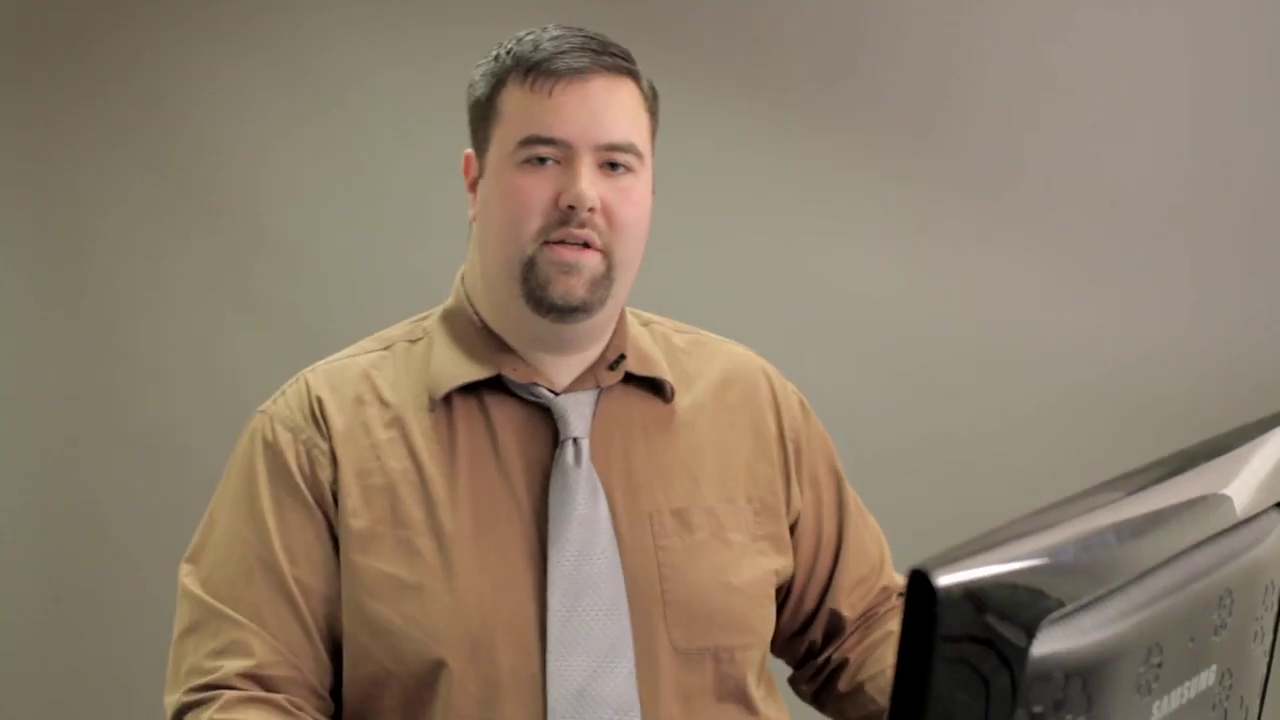